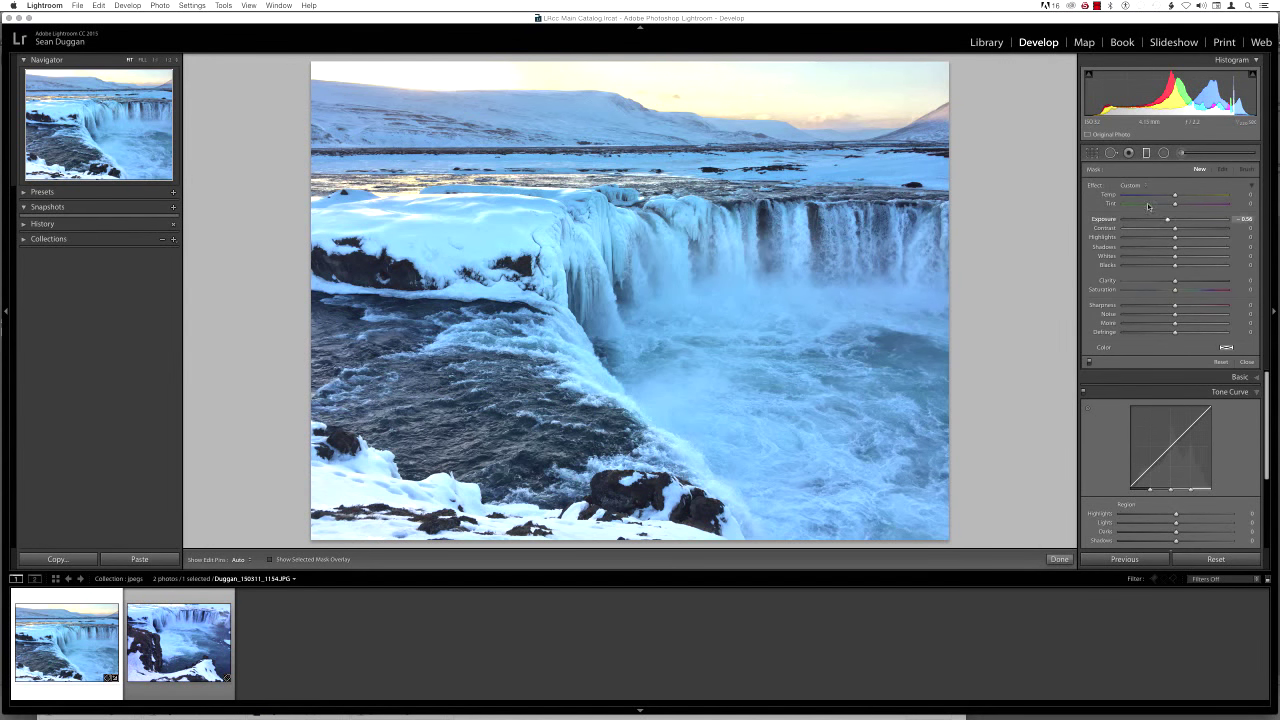
- Select the graduated filter near the waterfall's upper edge, compare the photo without and with it, and close the filter tool
click(684, 205)
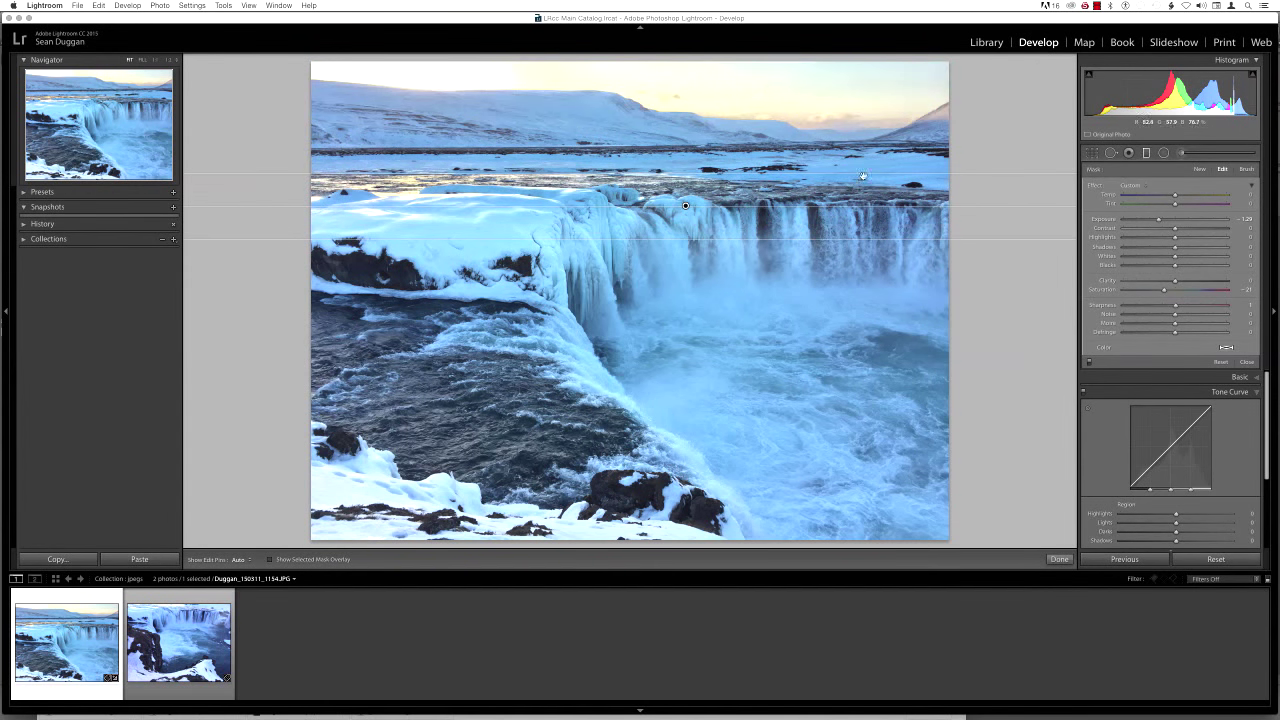
click(1090, 363)
click(1090, 363)
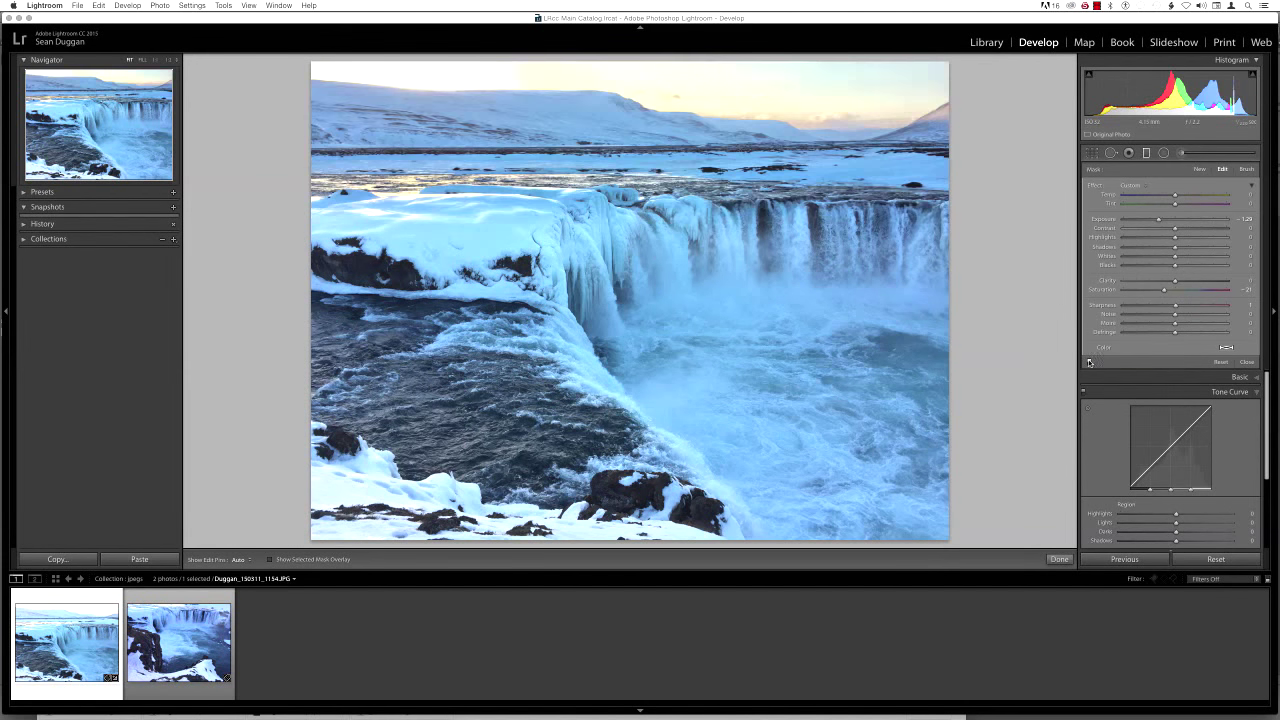
click(1147, 153)
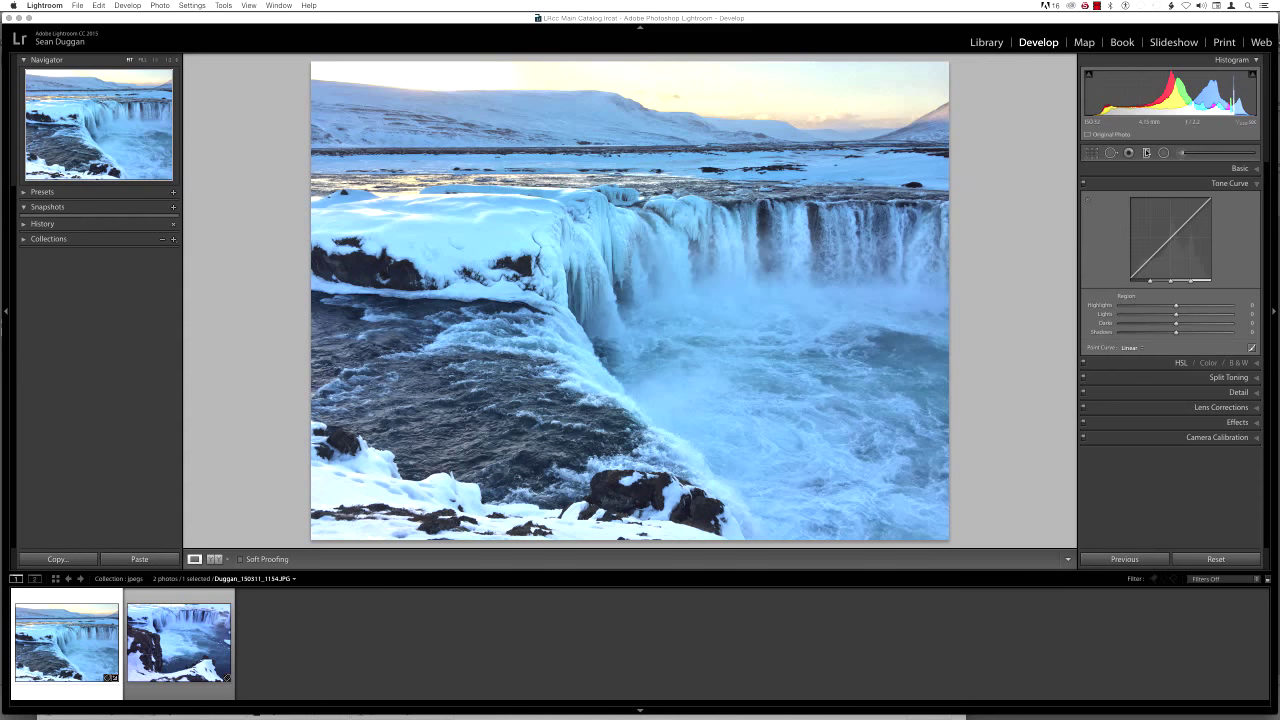
- From the Library grid, send the selected waterfall JPEG to Photoshop using Edit a Copy with Lightroom Adjustments
key(g)
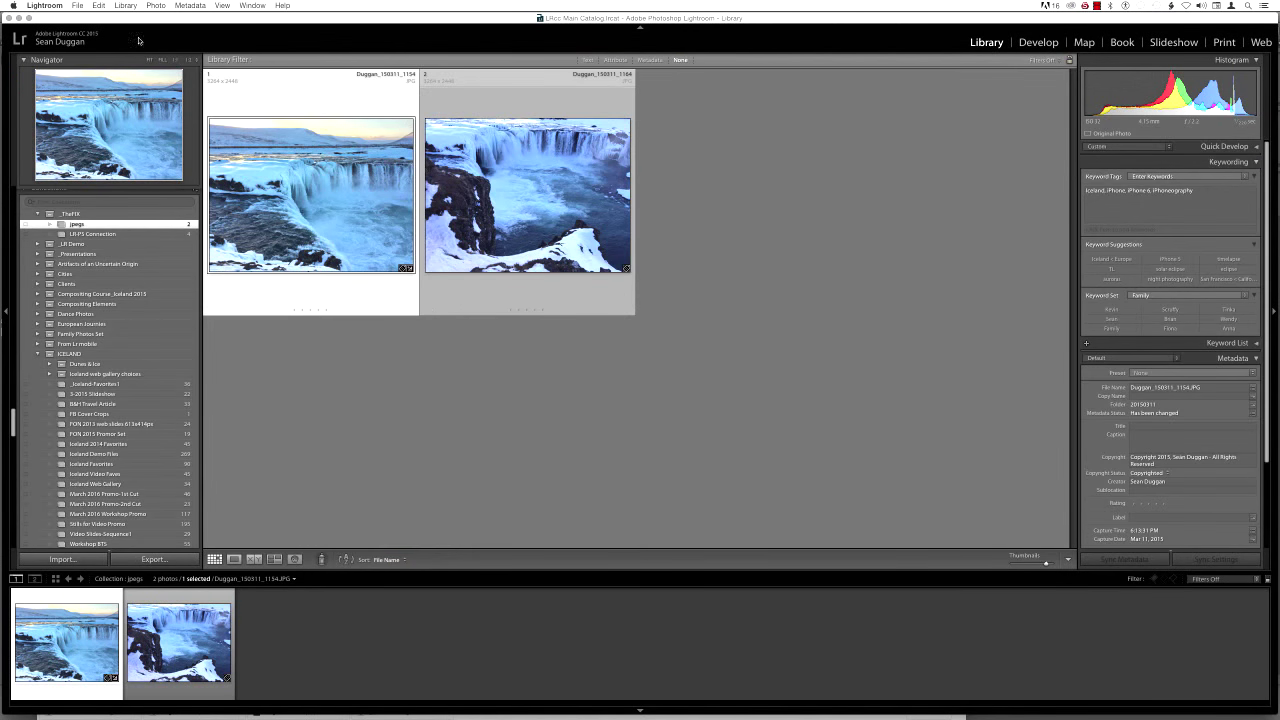
click(155, 6)
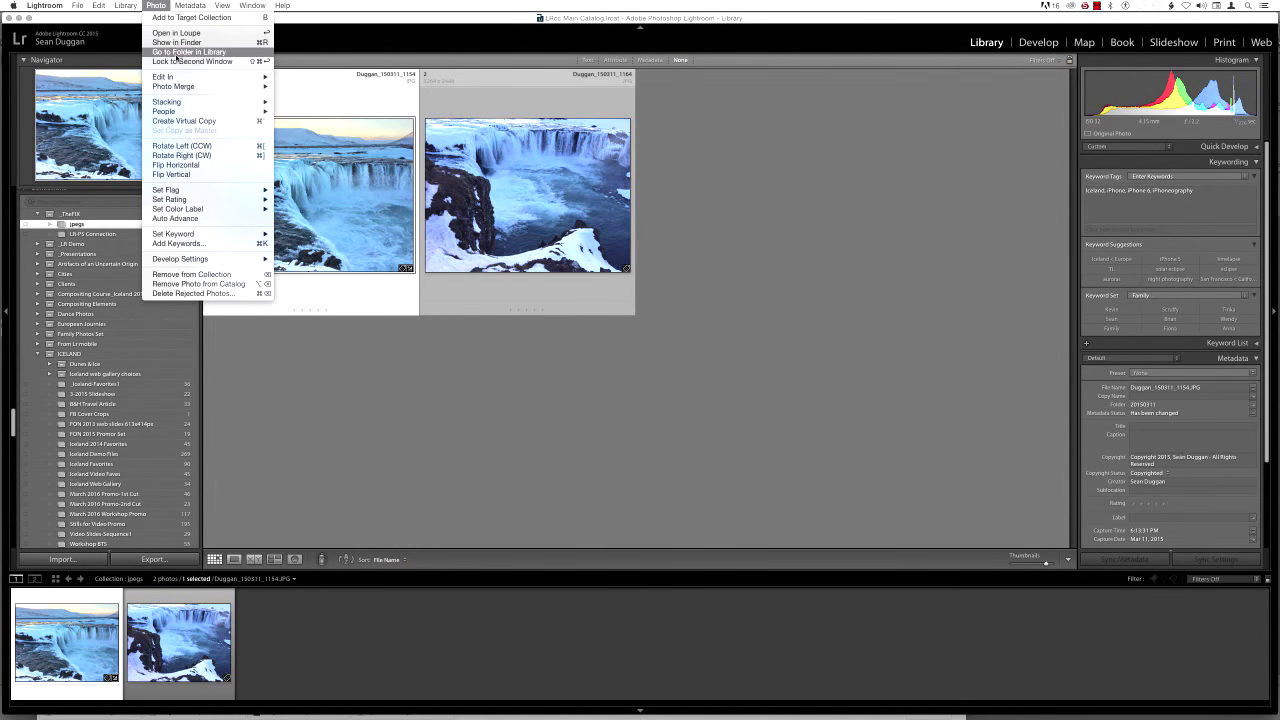
mouse_move(178, 80)
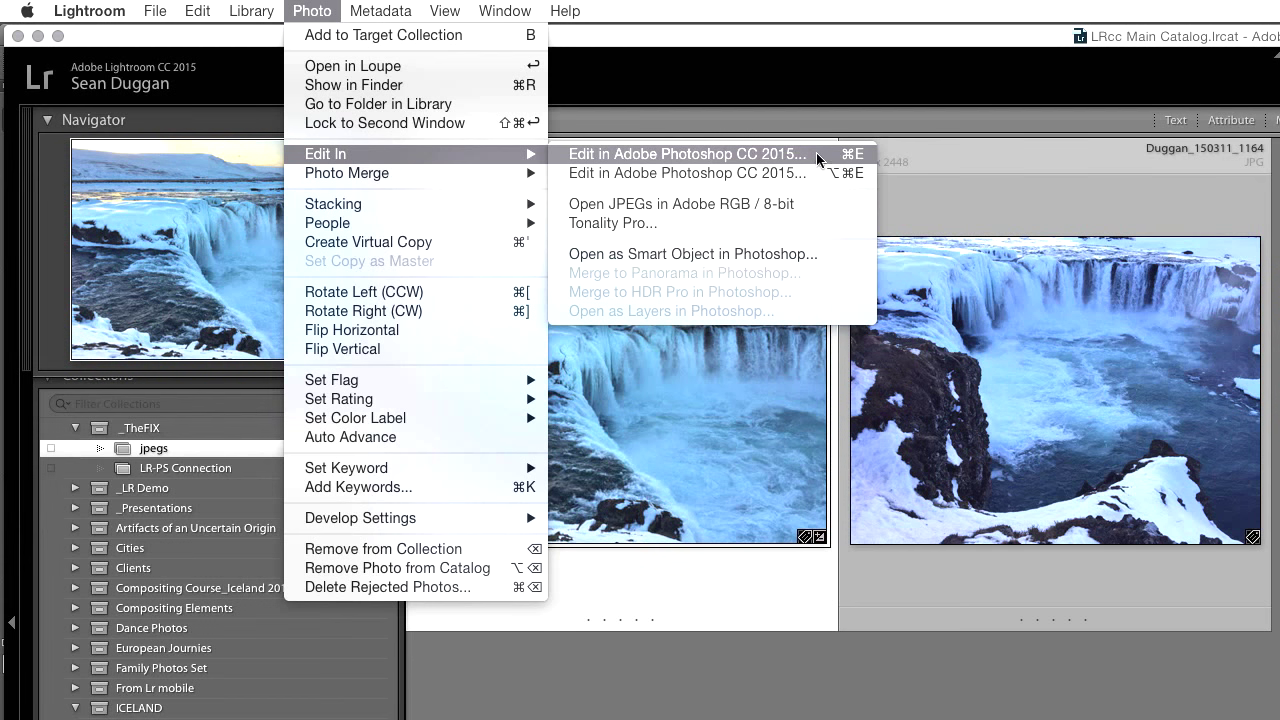
click(810, 159)
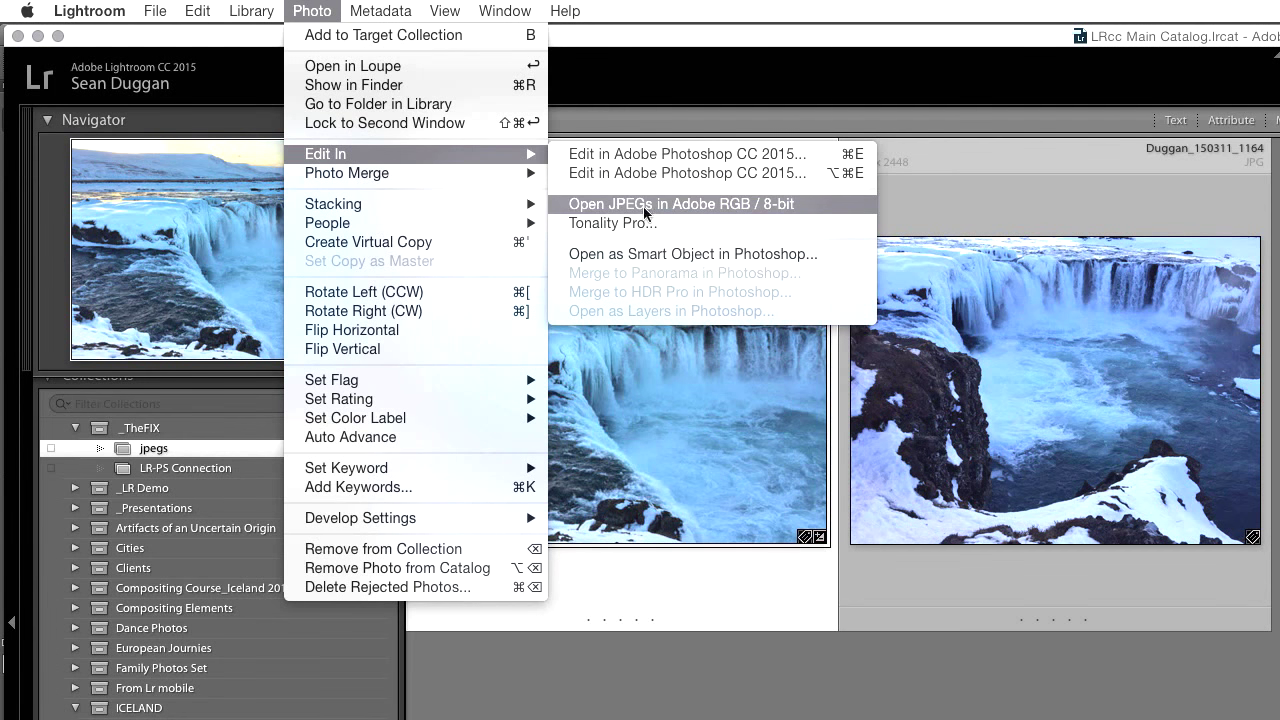
click(793, 204)
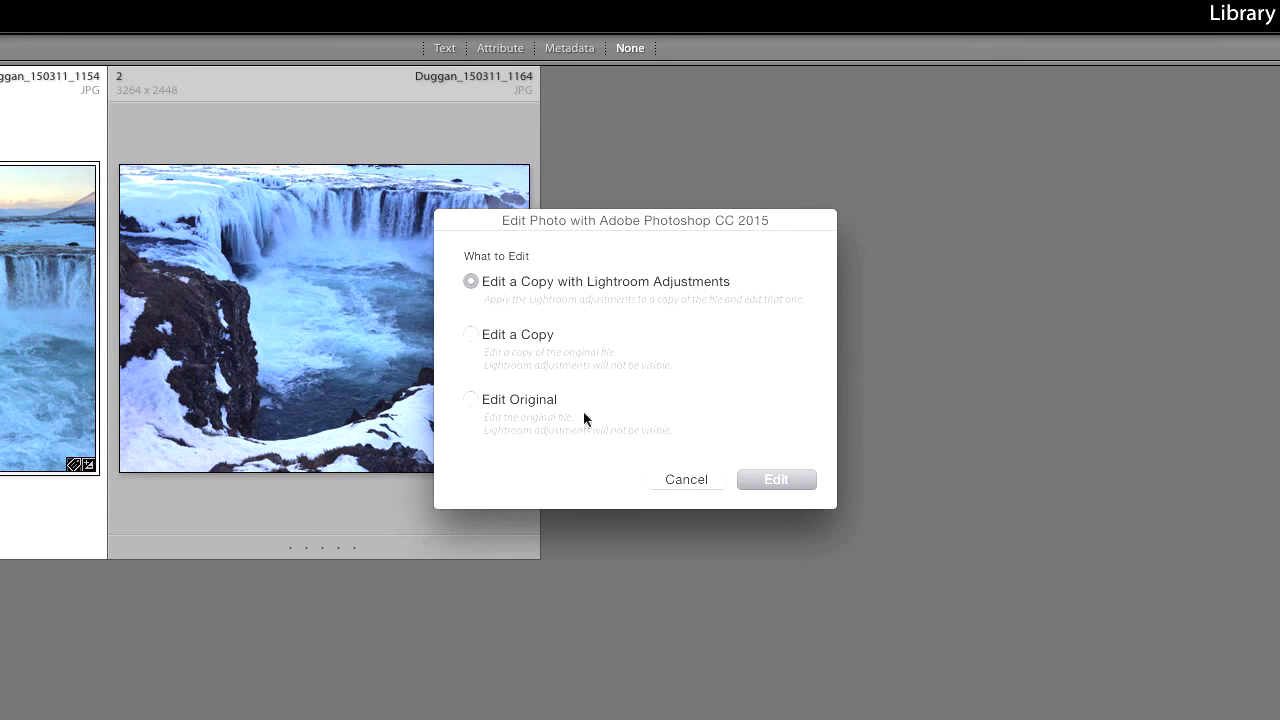
click(532, 399)
click(496, 283)
click(803, 481)
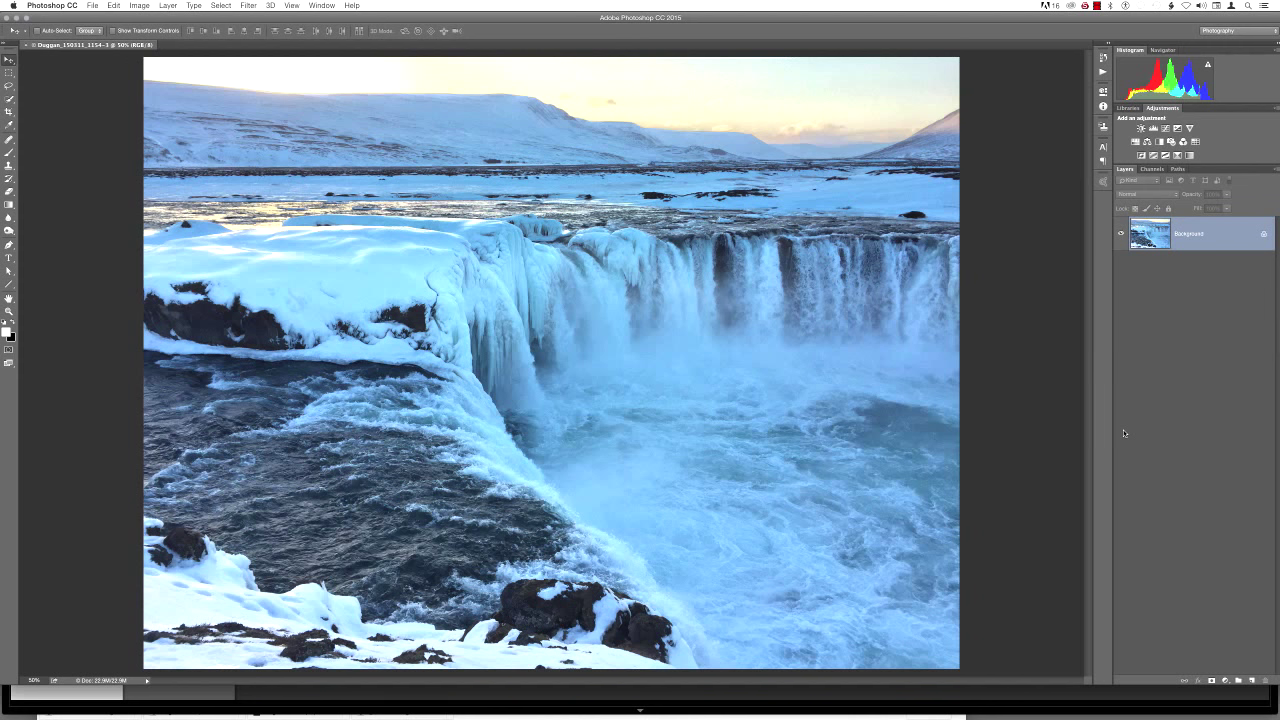
- Duplicate the Background layer and start a Tilt-Shift blur on the copy, extending its sharp zone down to just above the foreground rocks
key(super+j)
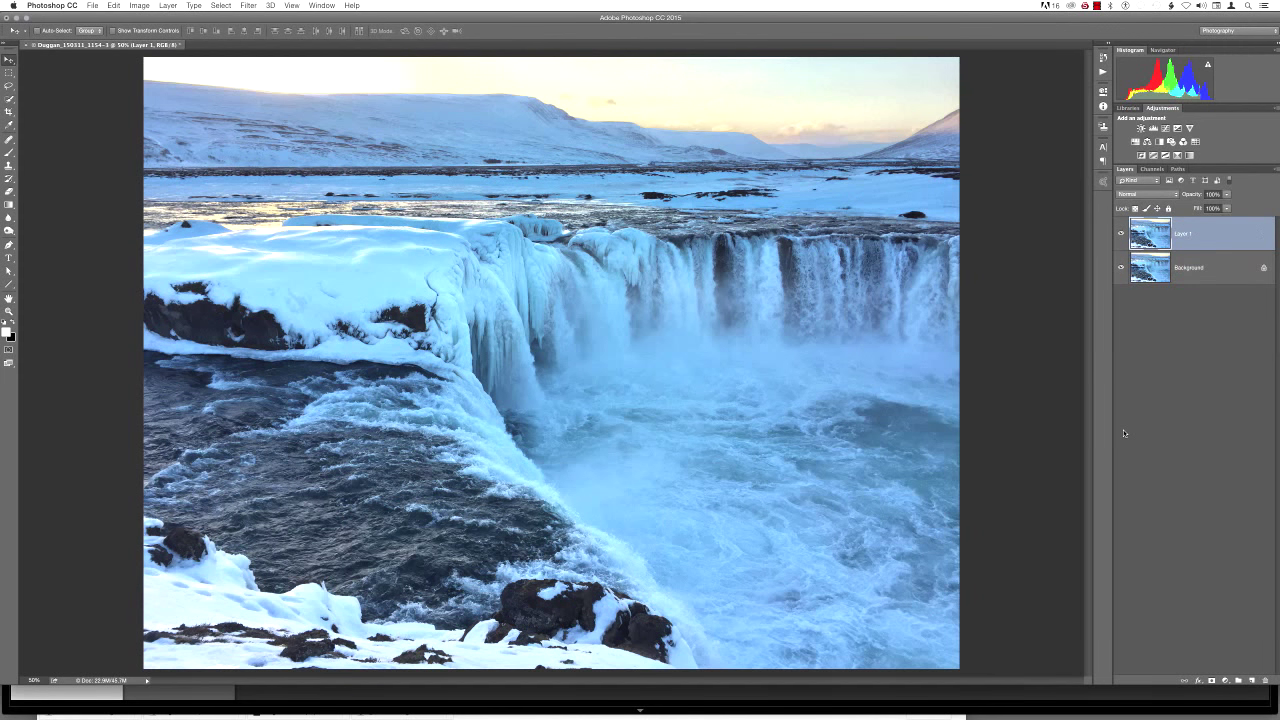
click(248, 6)
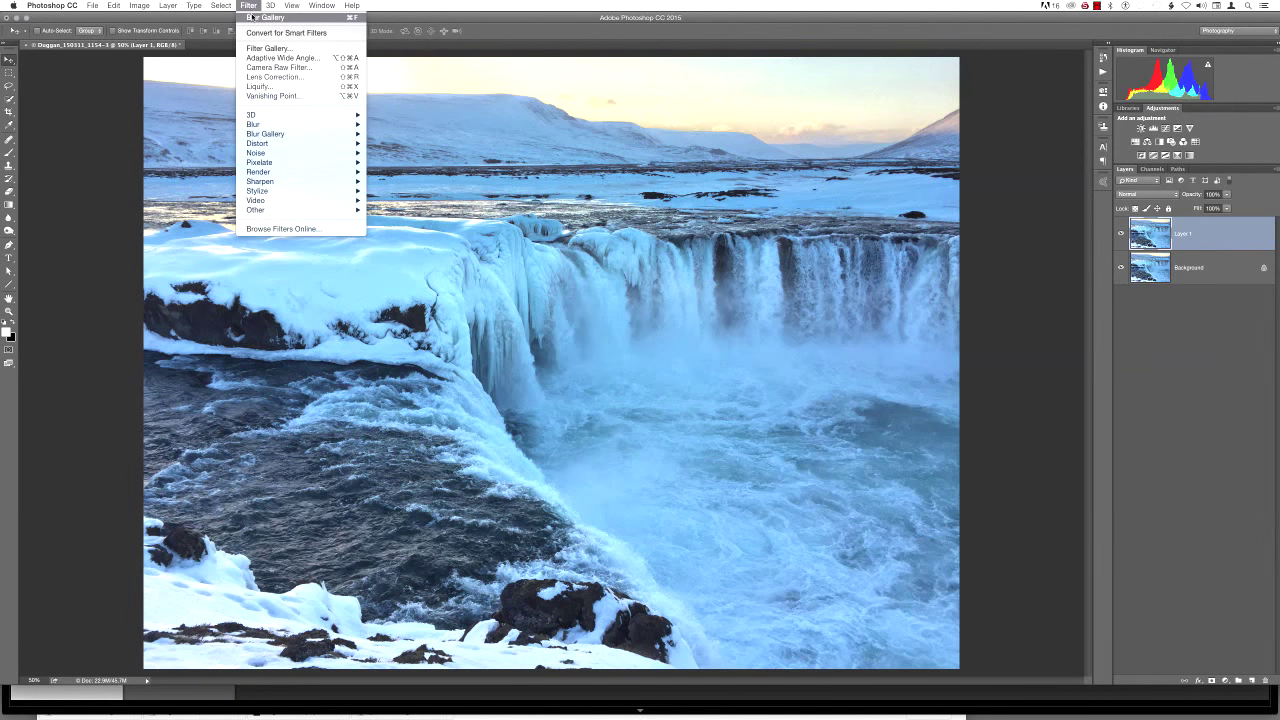
mouse_move(275, 133)
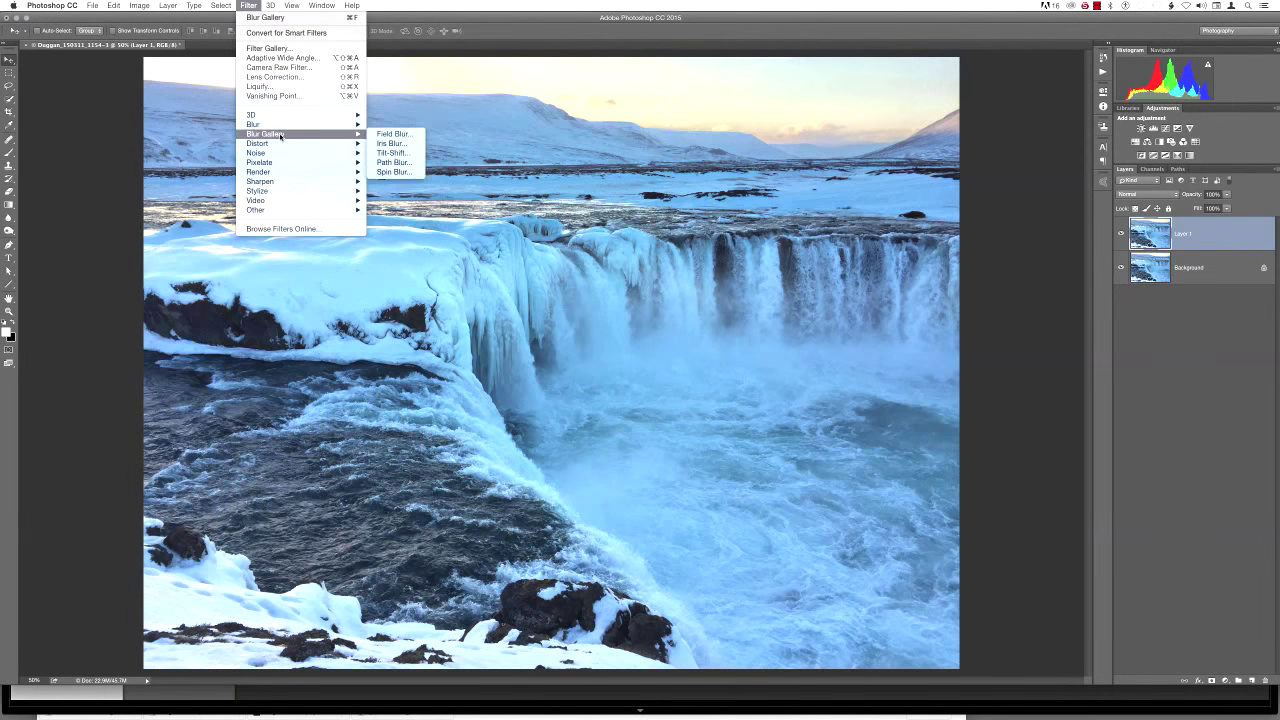
click(411, 156)
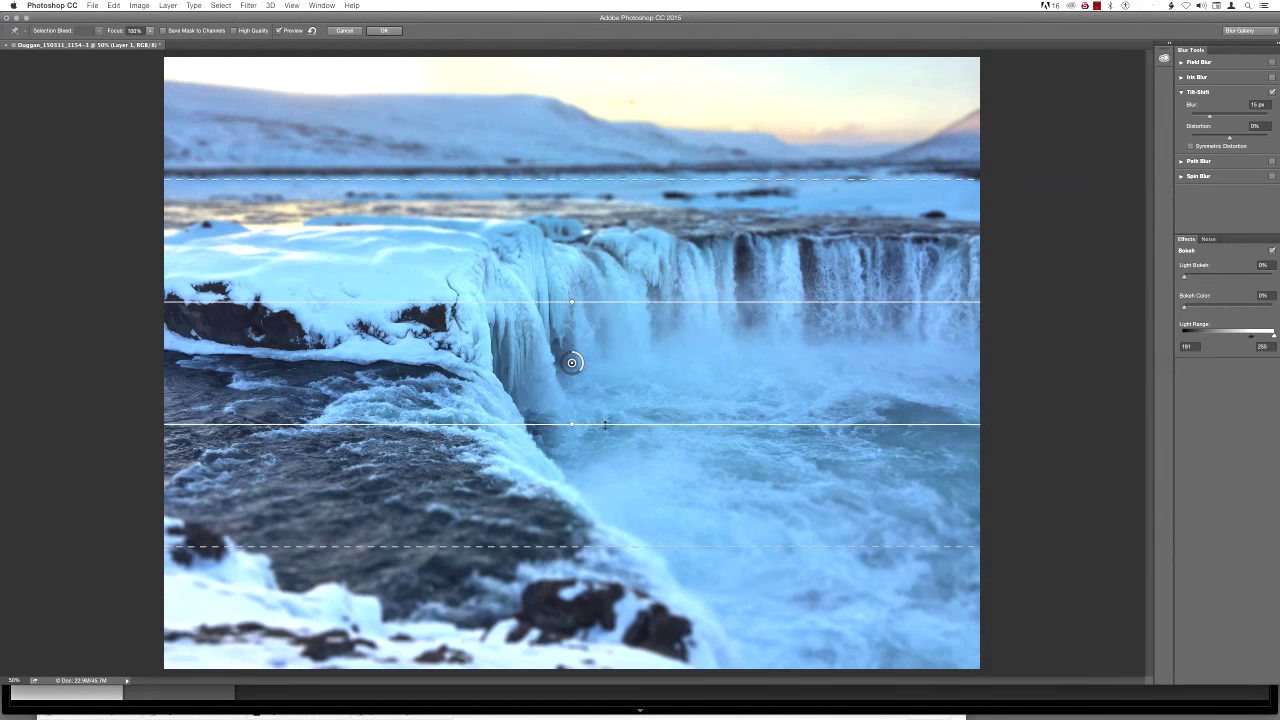
drag(603, 426, 603, 530)
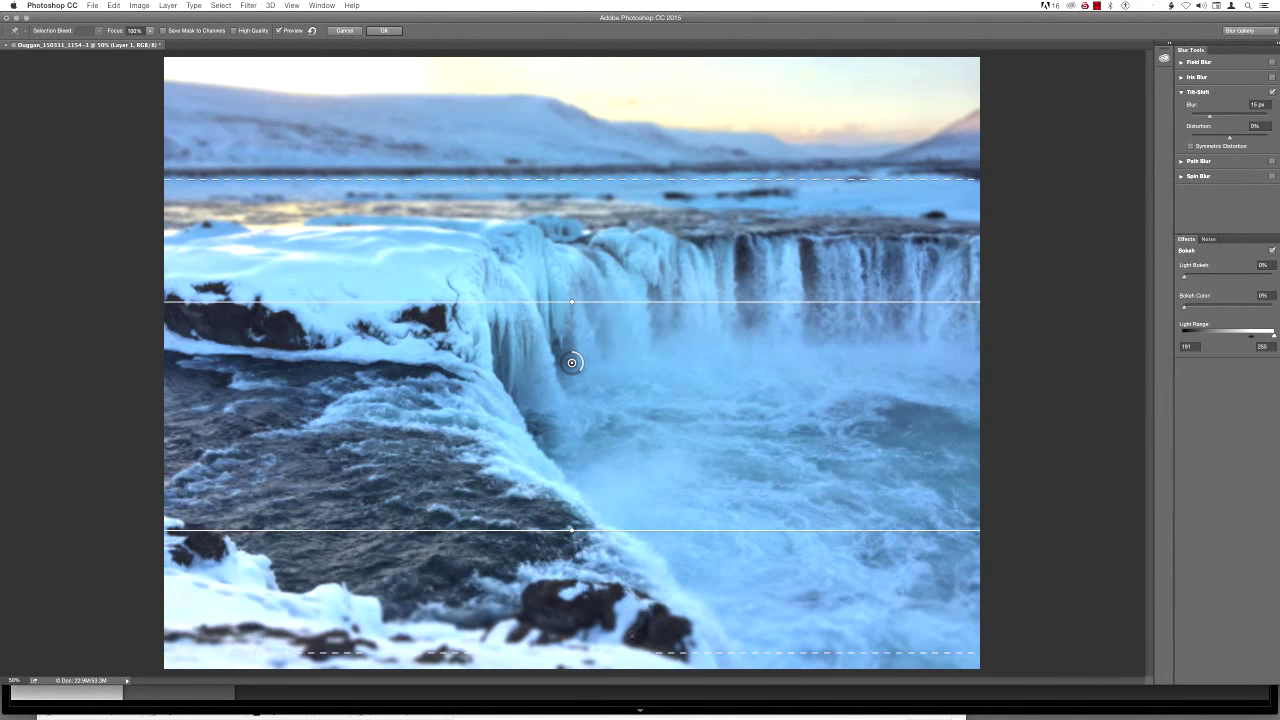
drag(640, 655, 641, 634)
drag(619, 532, 622, 548)
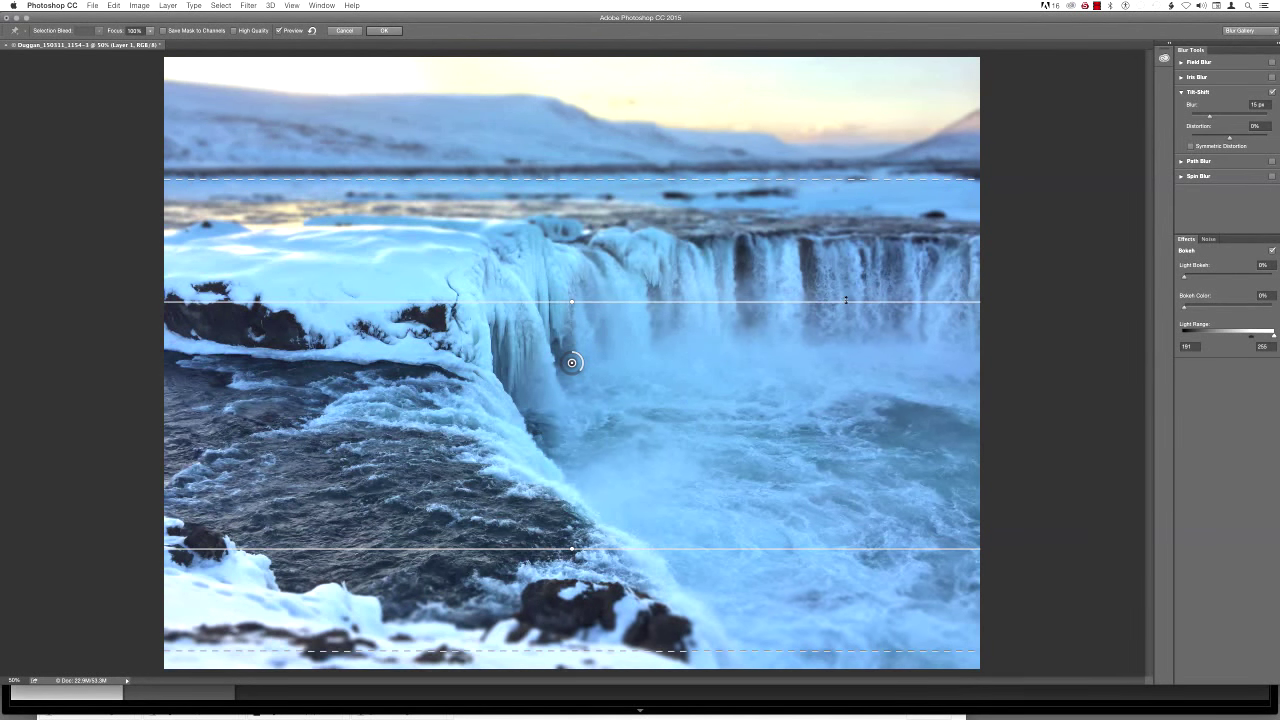
- Extend the Tilt-Shift's sharp zone up to the snowy plain below the mountains, shorten the upper fade, and apply the blur
drag(570, 301, 621, 182)
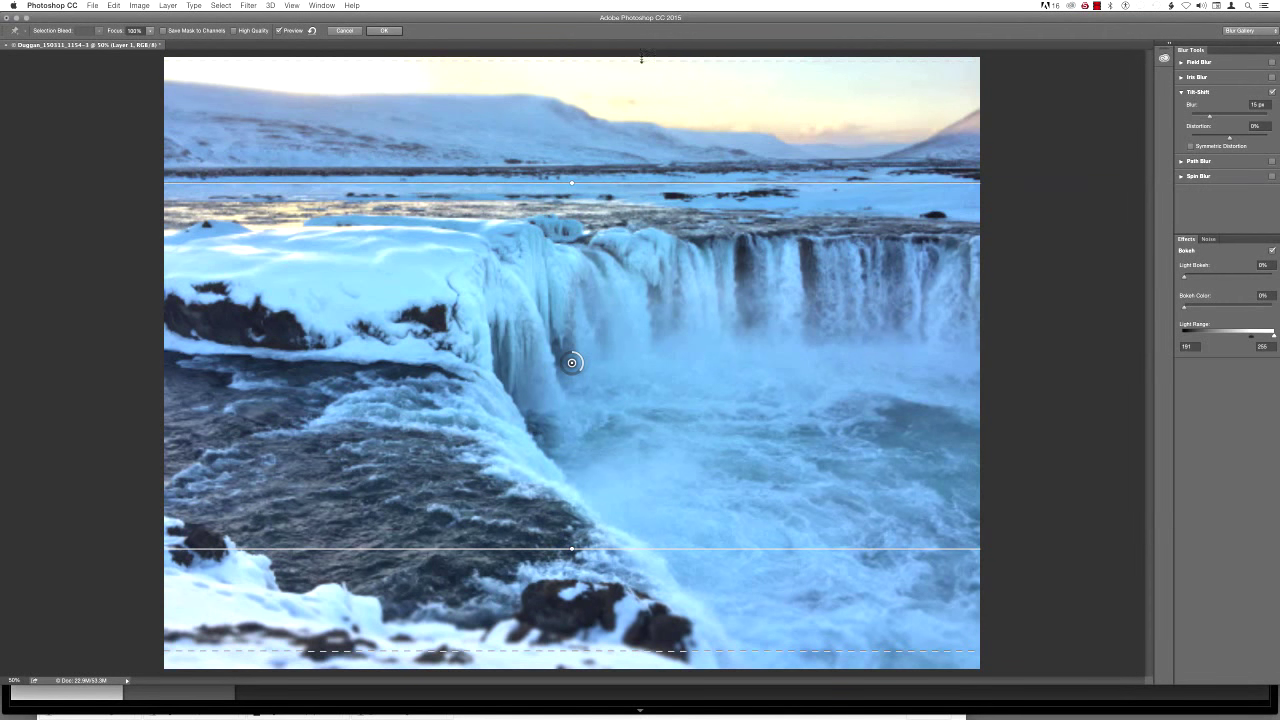
drag(640, 60, 636, 88)
drag(602, 185, 605, 189)
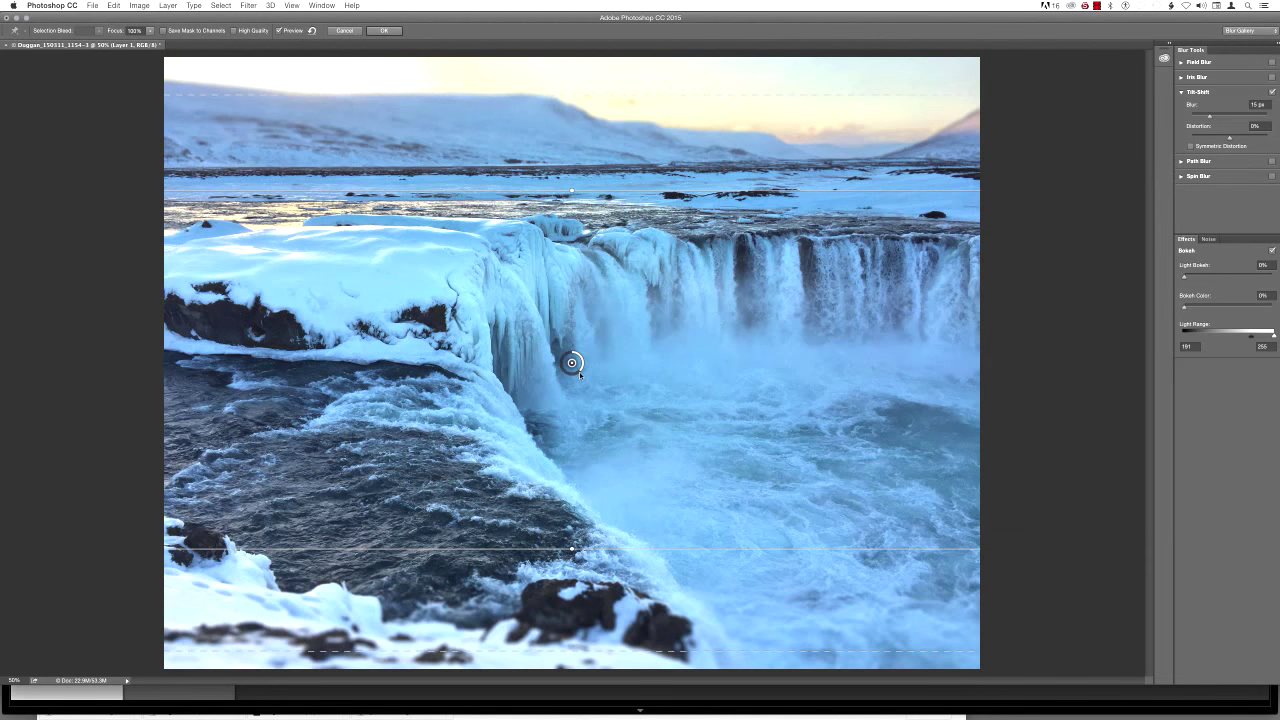
drag(576, 375, 577, 376)
click(396, 33)
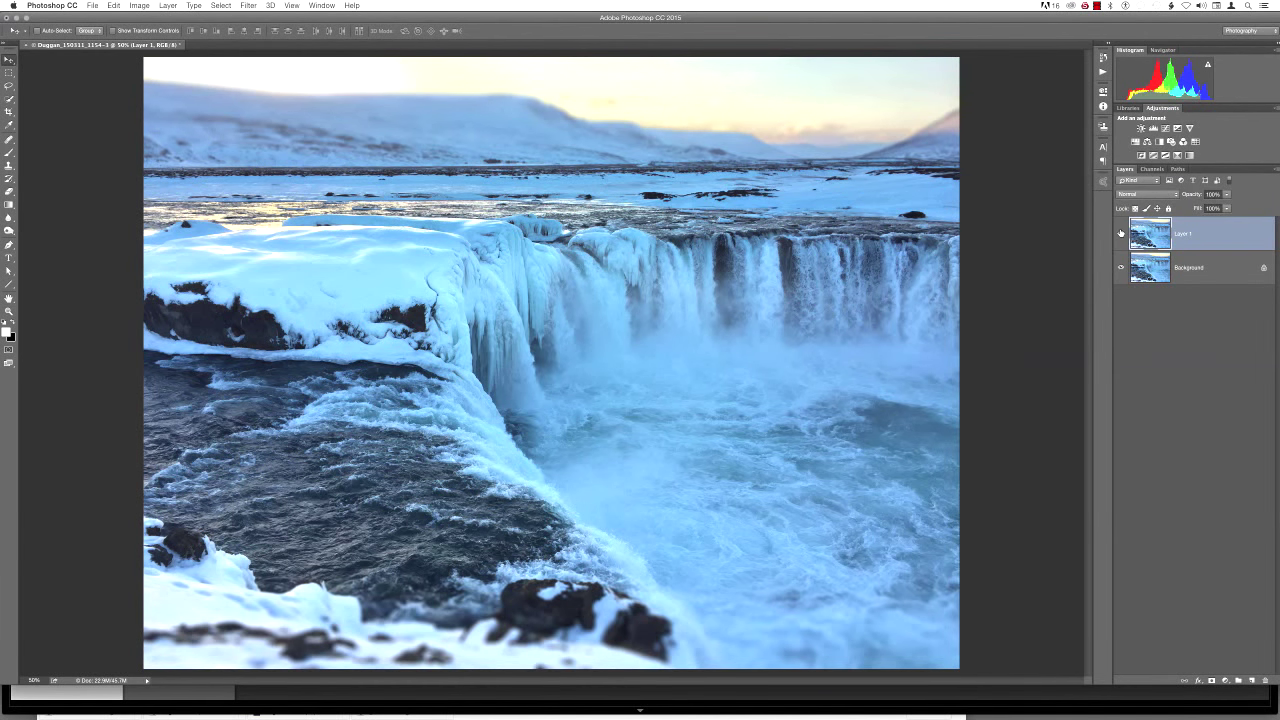
- Close the blurred waterfall document, saving its changes
key(super+w)
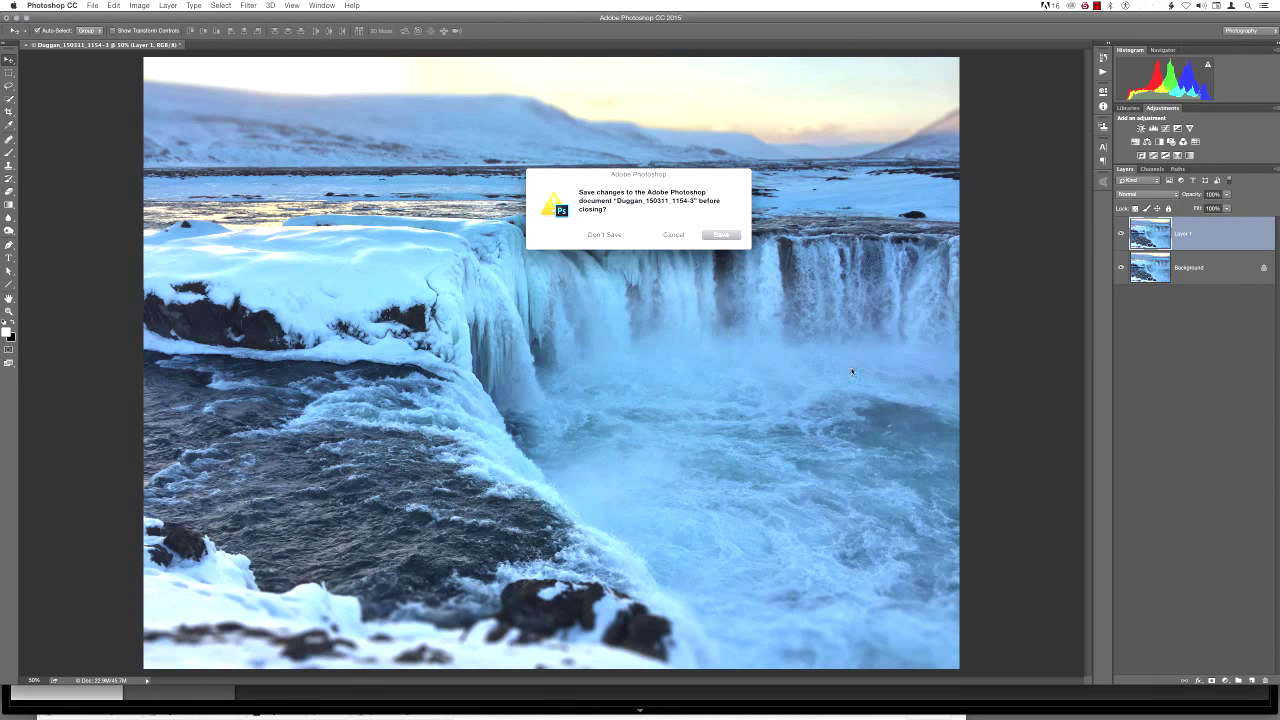
click(740, 241)
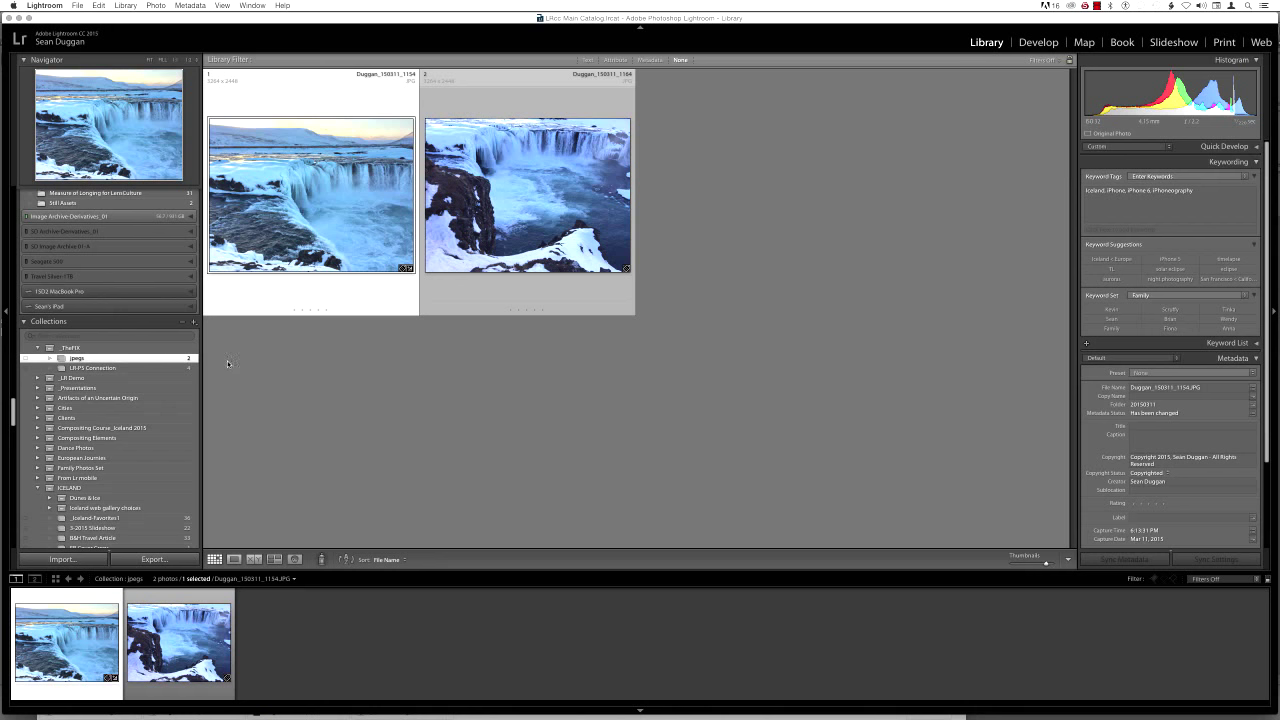
- Check the LR-PS Connection and jpegs collections, go to the waterfall JPEG's folder in Lightroom, and view its edited 1154-M TIFF in Loupe
click(184, 369)
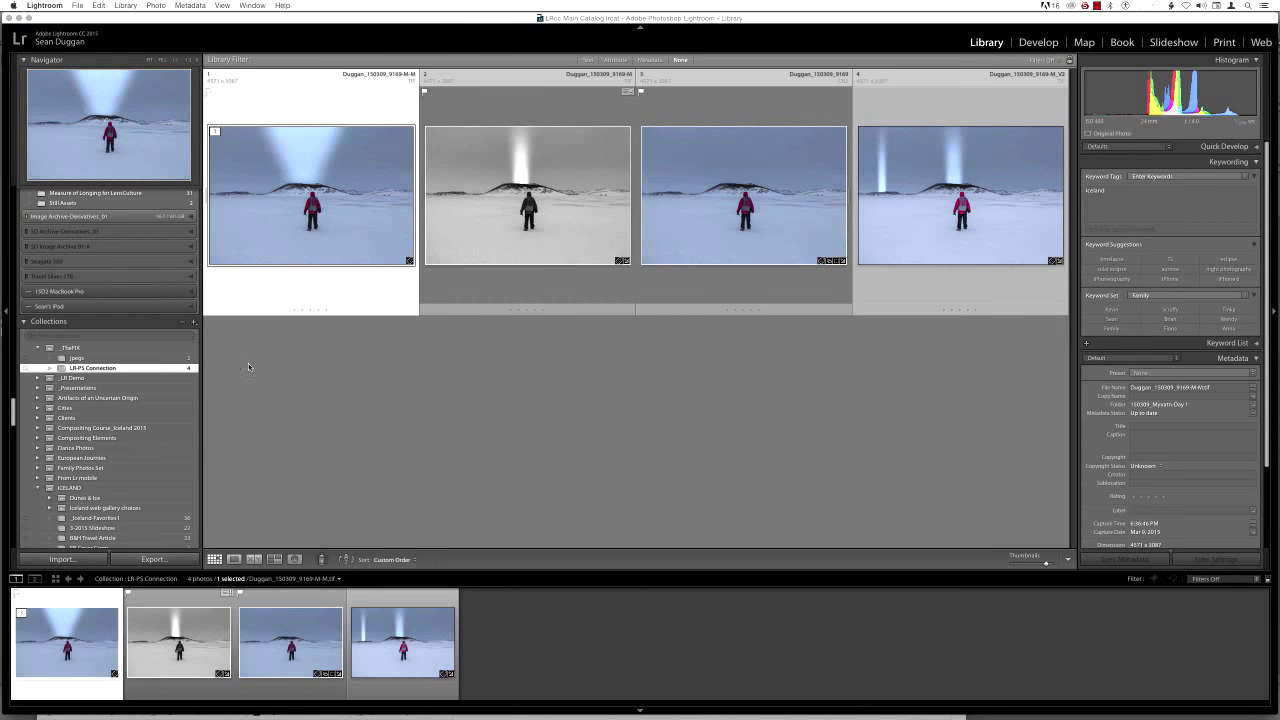
click(176, 358)
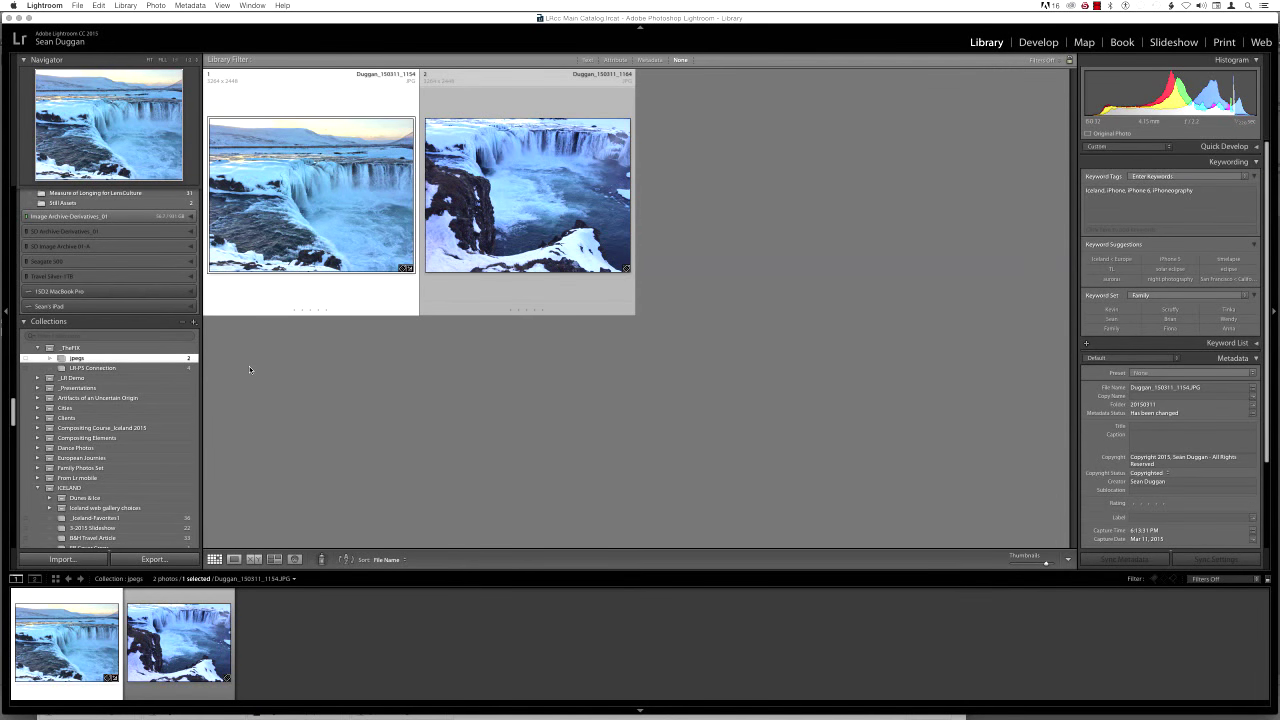
right_click(315, 188)
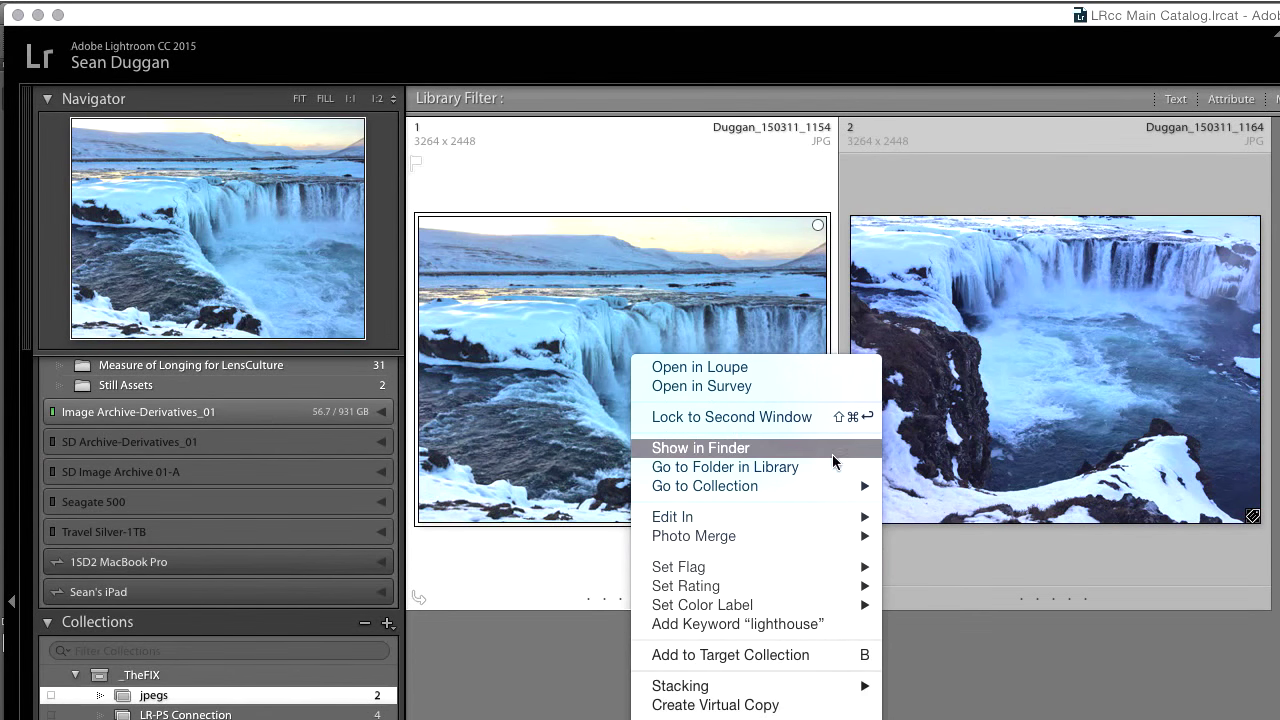
click(800, 468)
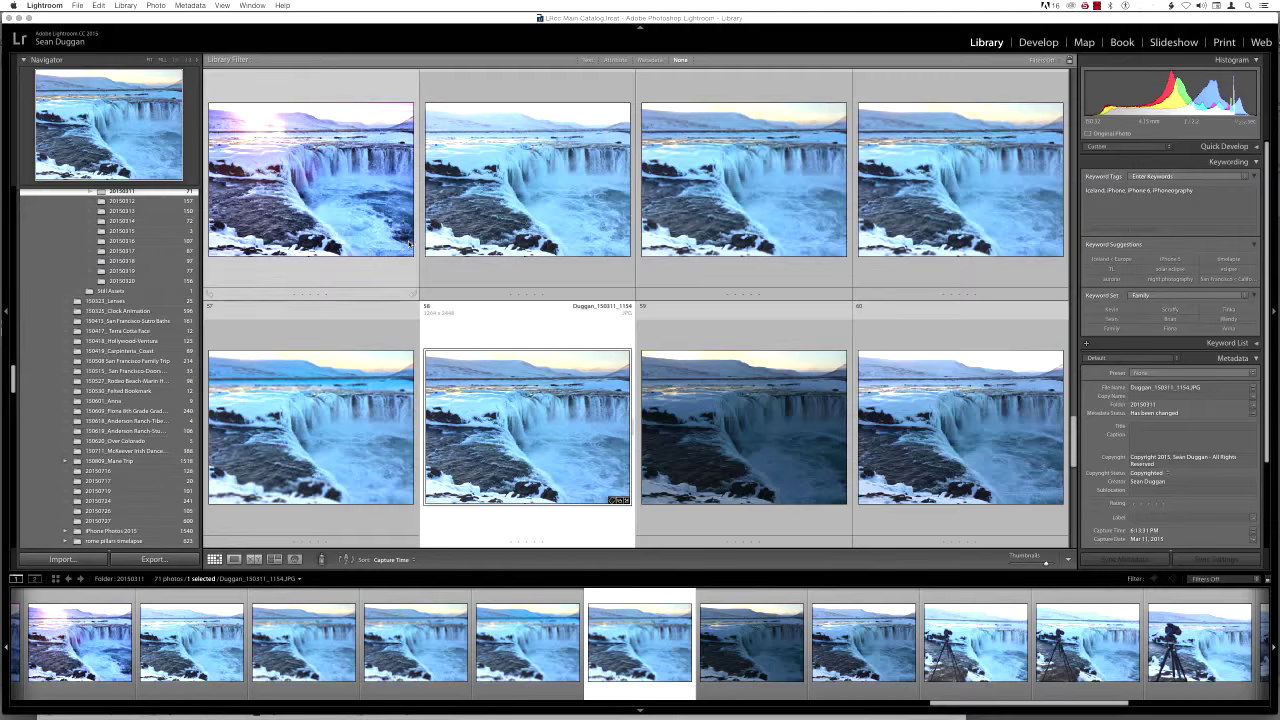
click(334, 455)
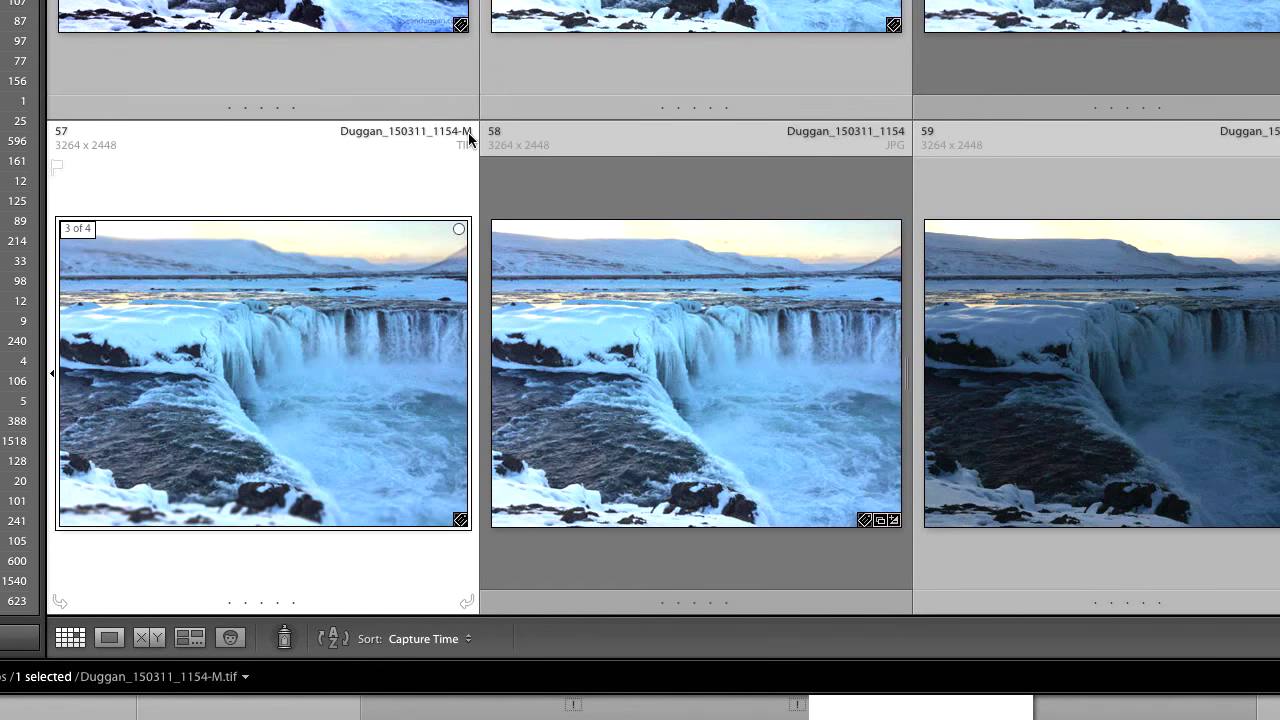
double_click(376, 272)
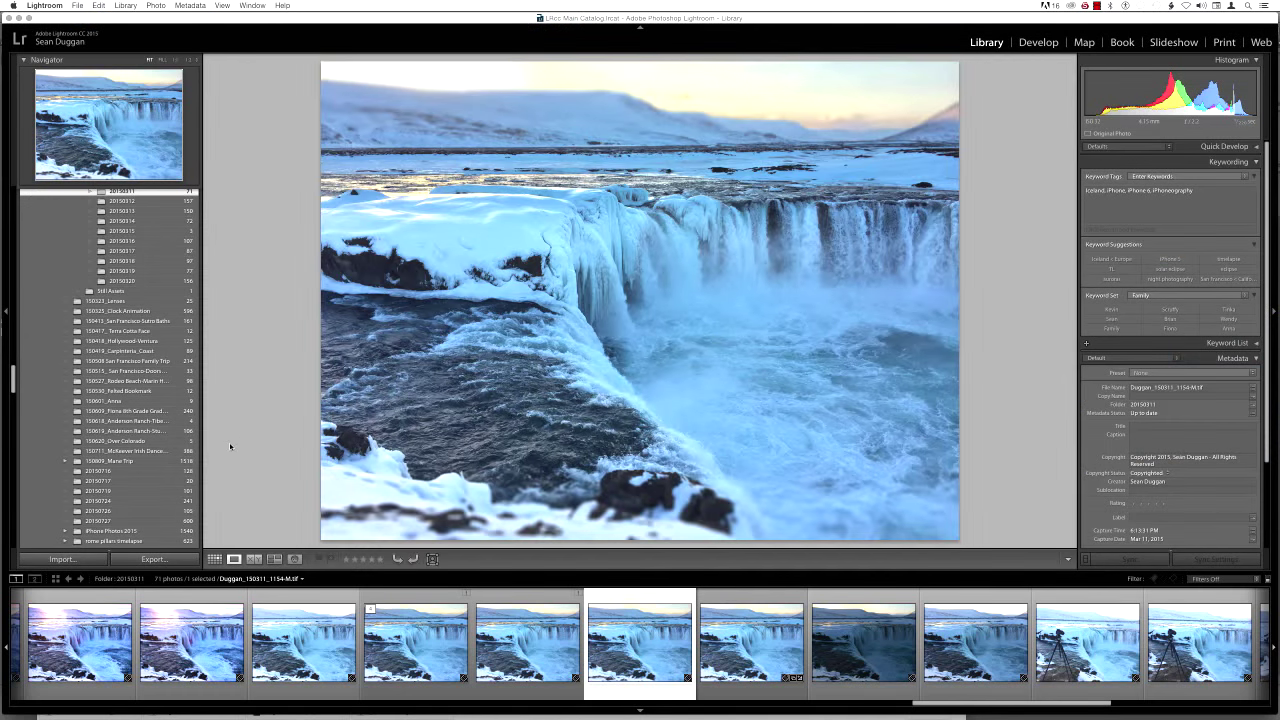